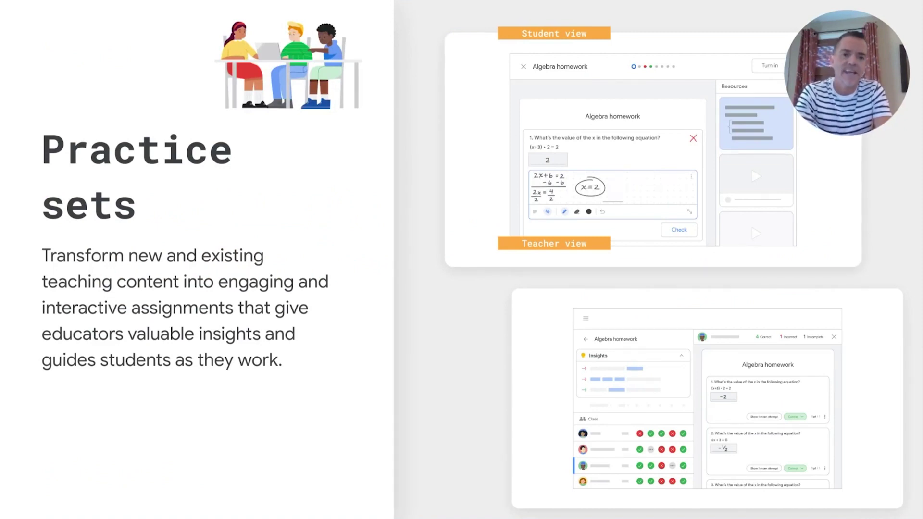
- Advance the practice sets slides to the 'Students get real time feedback' slide
key(Right)
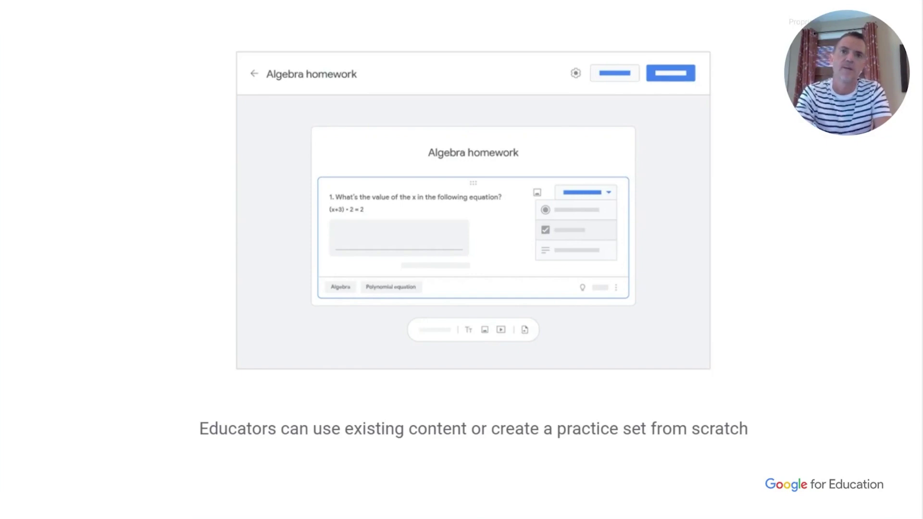
click(458, 488)
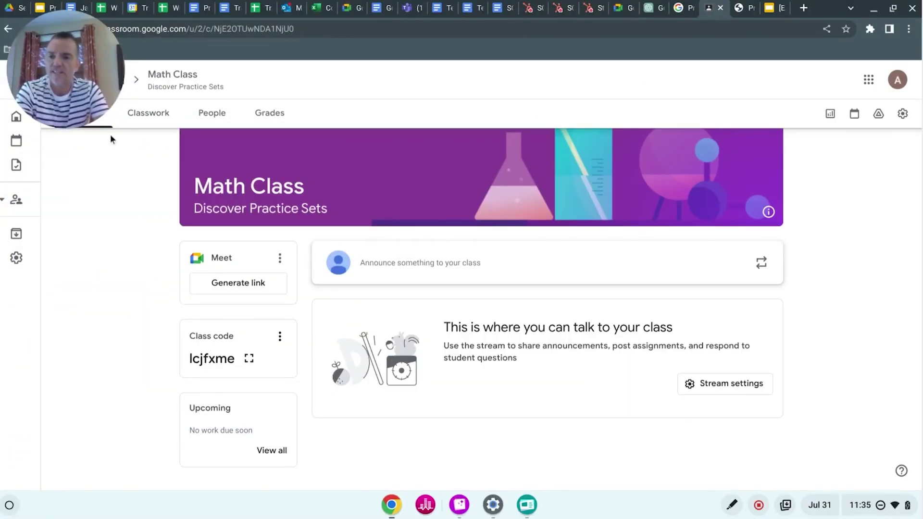
- Create a new Math Class assignment titled 'Adding Fractions Practice Set'
click(147, 116)
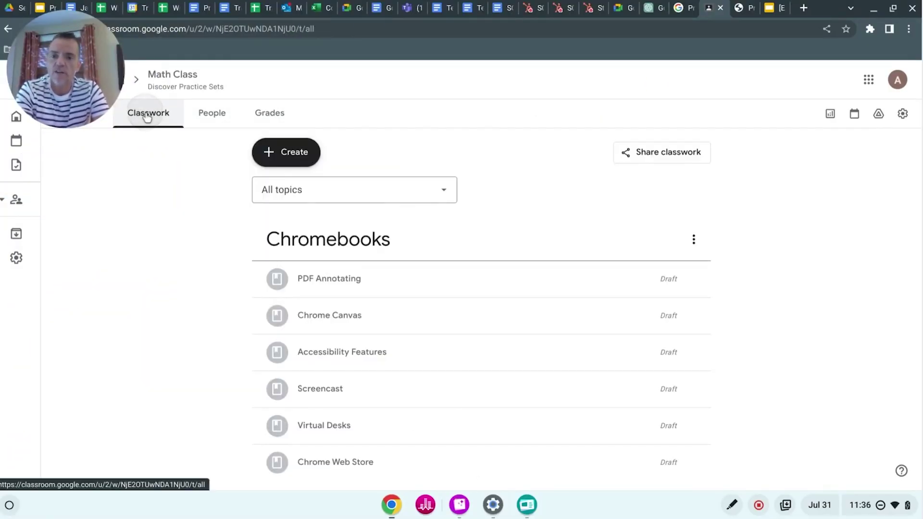
click(301, 153)
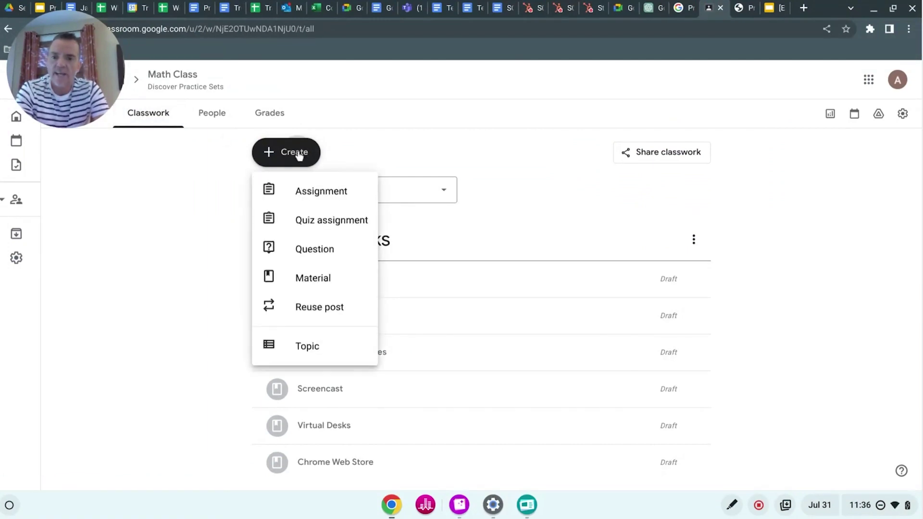
click(323, 190)
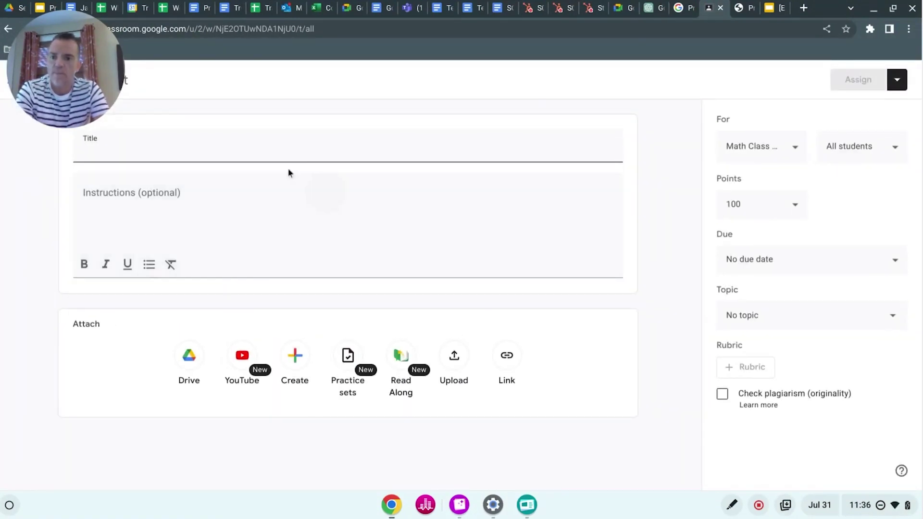
text(Add)
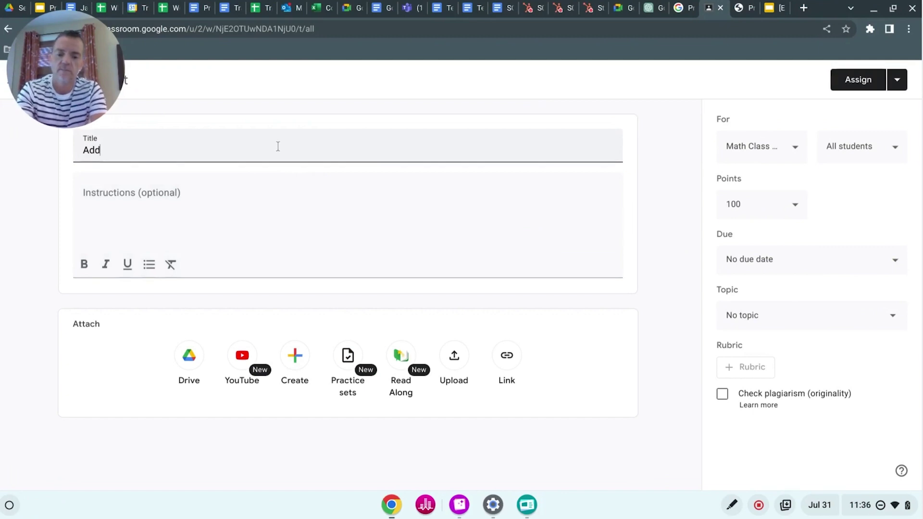
text(ing Fractio)
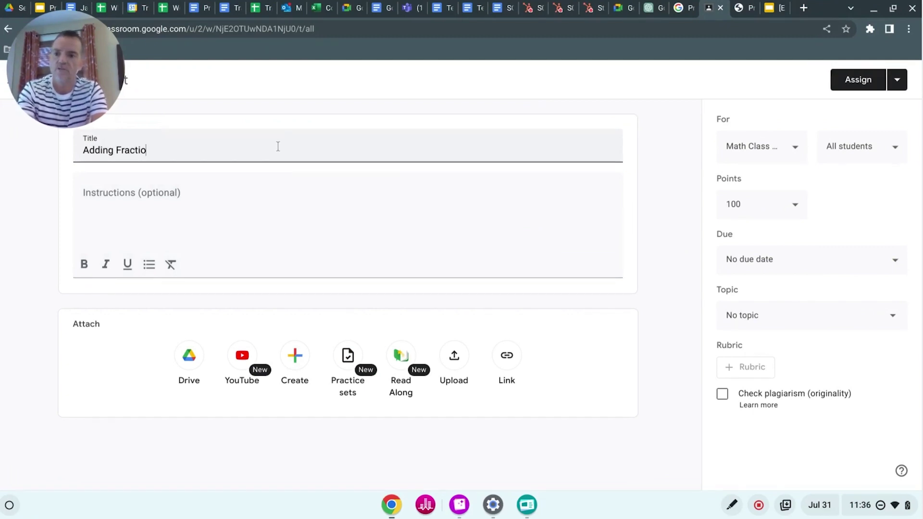
text(ns Practi)
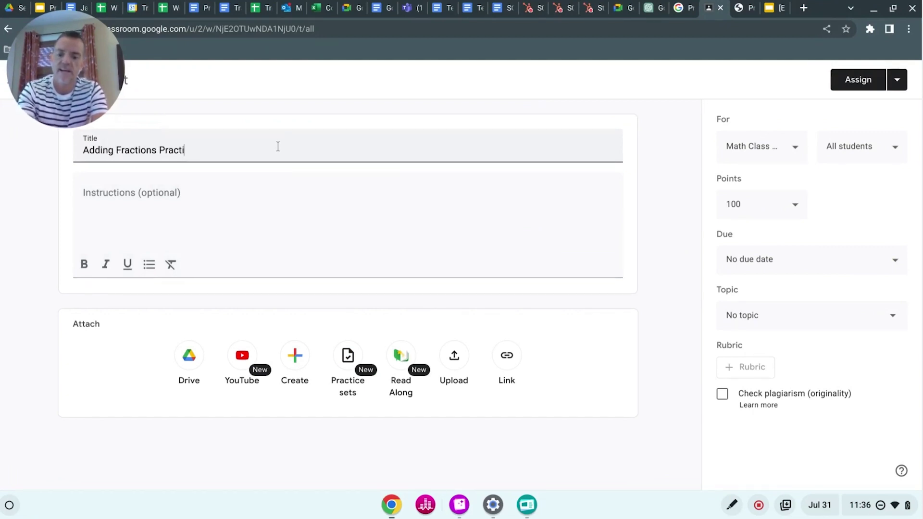
text(ce Set)
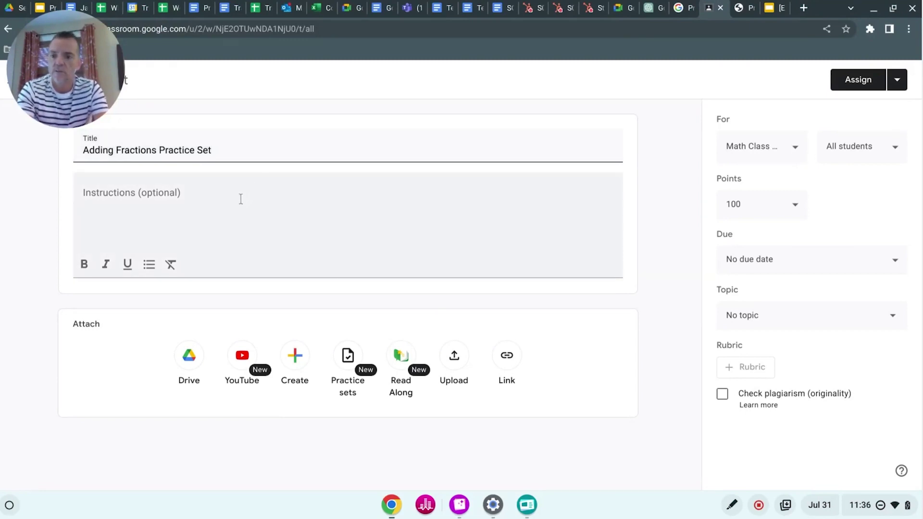
- Enter the assignment instructions 'Complete by Friday'
click(241, 198)
text(Comple)
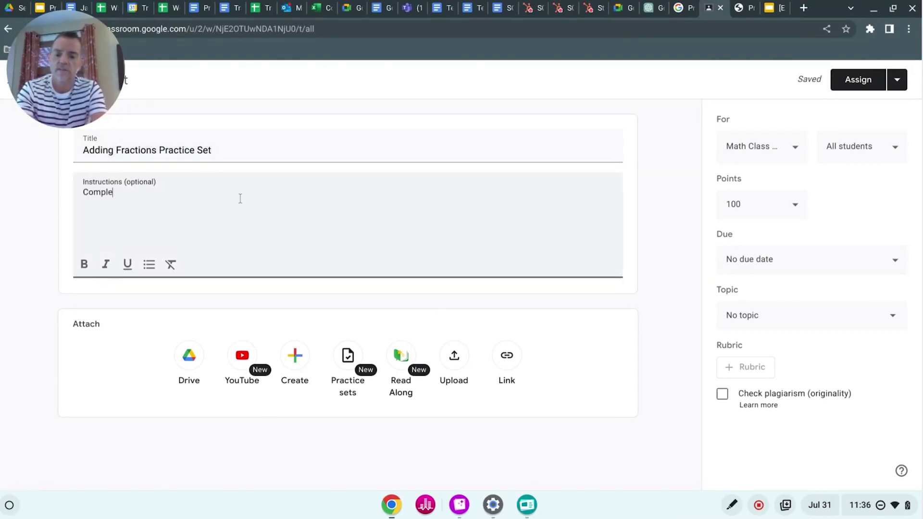
text(te by 4)
key(BackSpace)
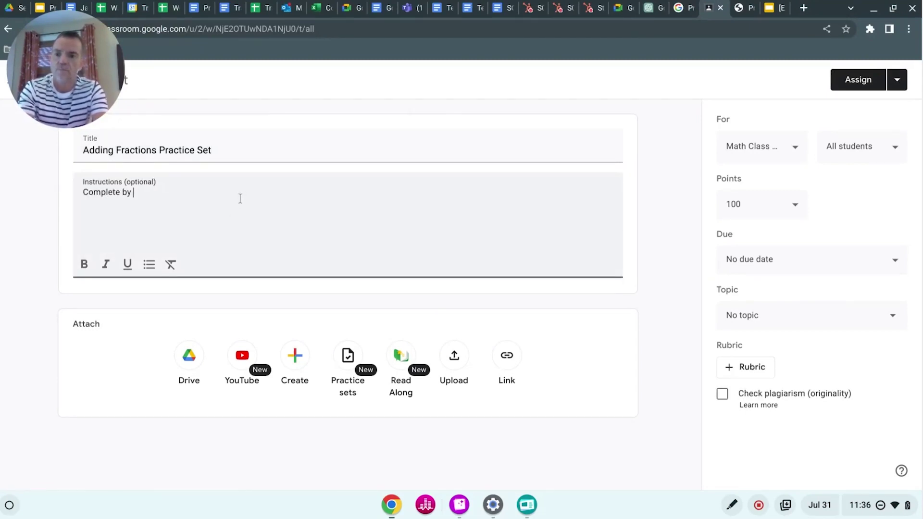
text(Friday)
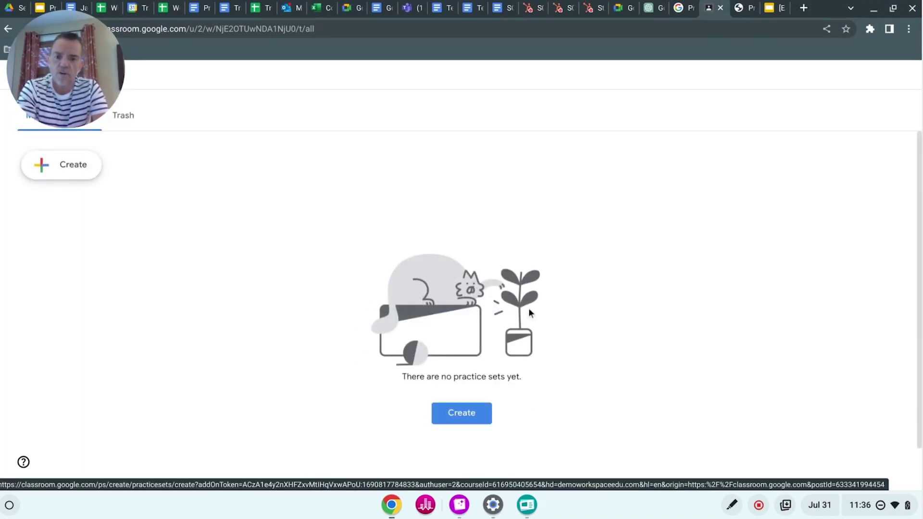
- Create a new blank practice set for the assignment
click(485, 422)
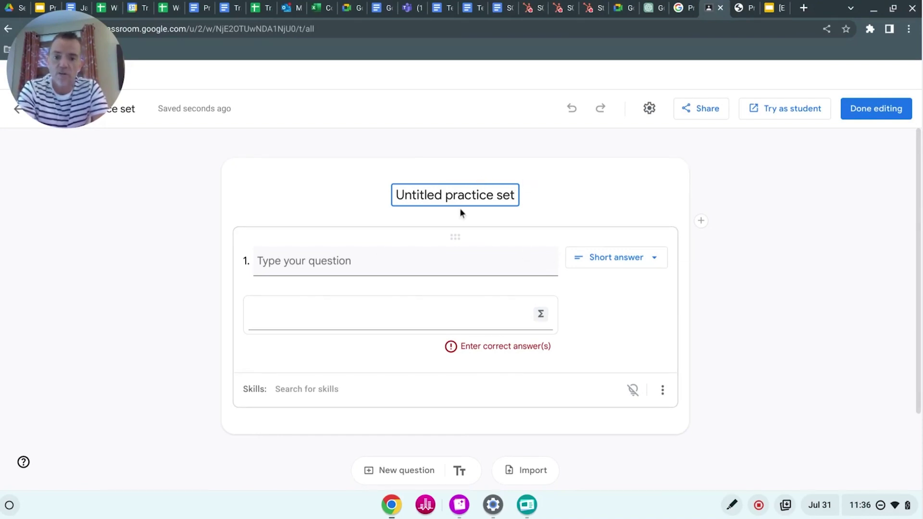
- Rename the practice set 'Adding Fractions' and paste the fruit salad word problem as question 1
click(470, 192)
click(512, 194)
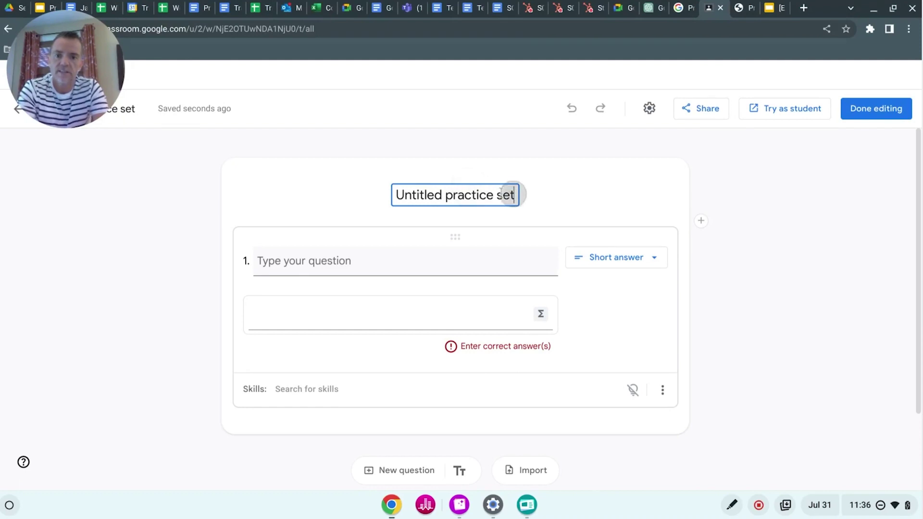
drag(512, 194, 383, 185)
text(Addin)
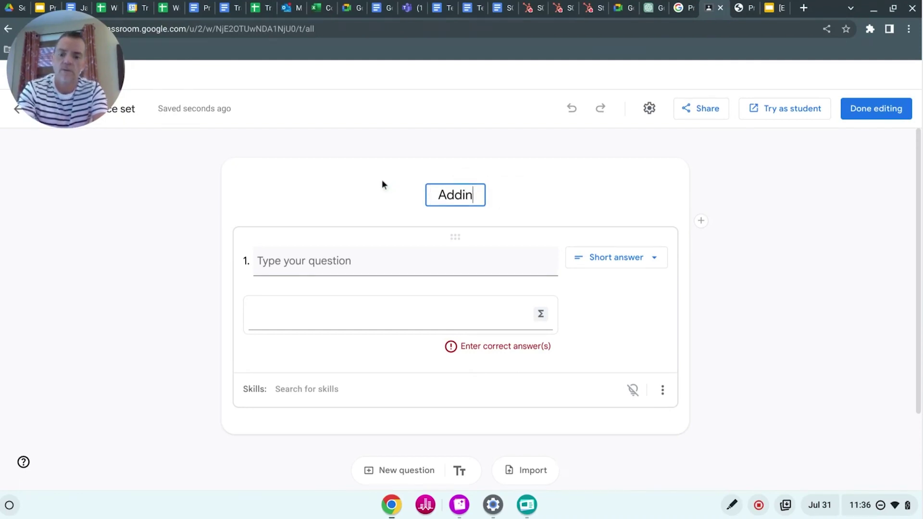
text(g Fractions)
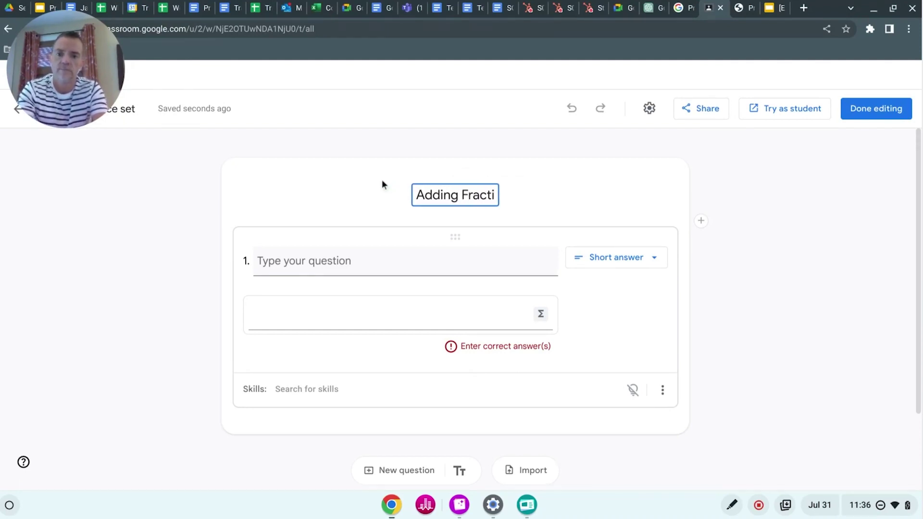
click(264, 257)
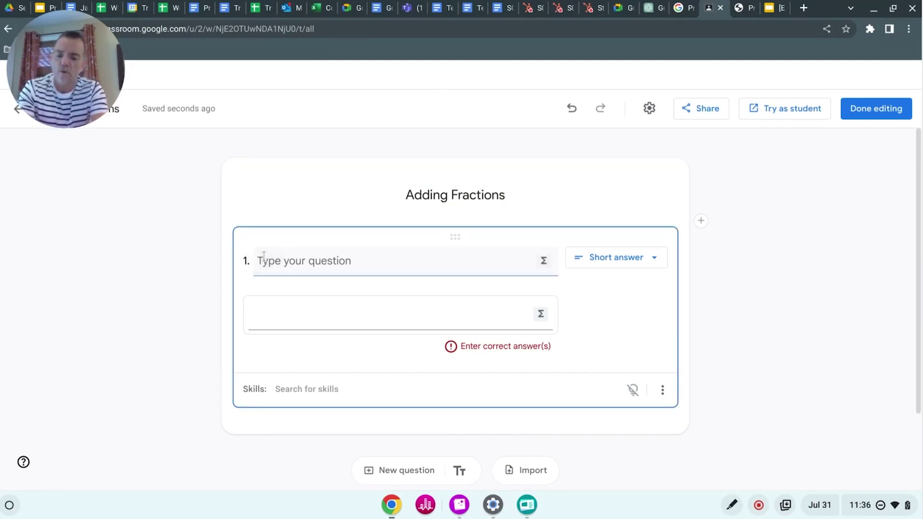
text(Lisa had a delicious fruit salad for breakfast. She ate 1/3 of a pineapple and 1/4 of a watermelon. How much fruit did Lisa eat in total?)
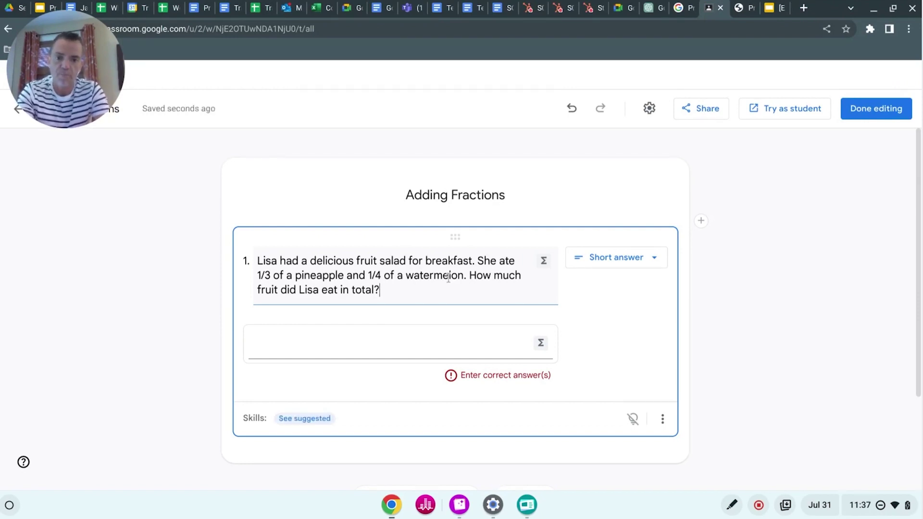
- Keep question 1 as Short answer and enter 7/12 as its correct answer
click(625, 259)
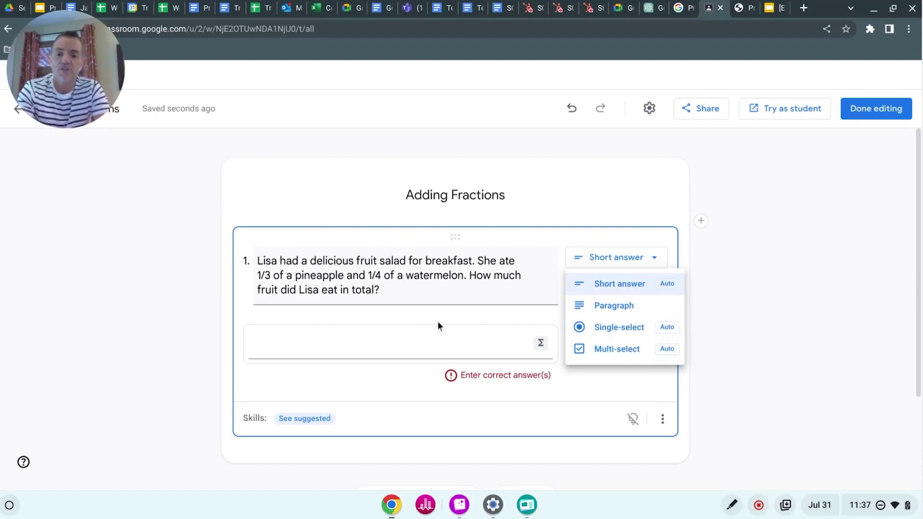
click(419, 338)
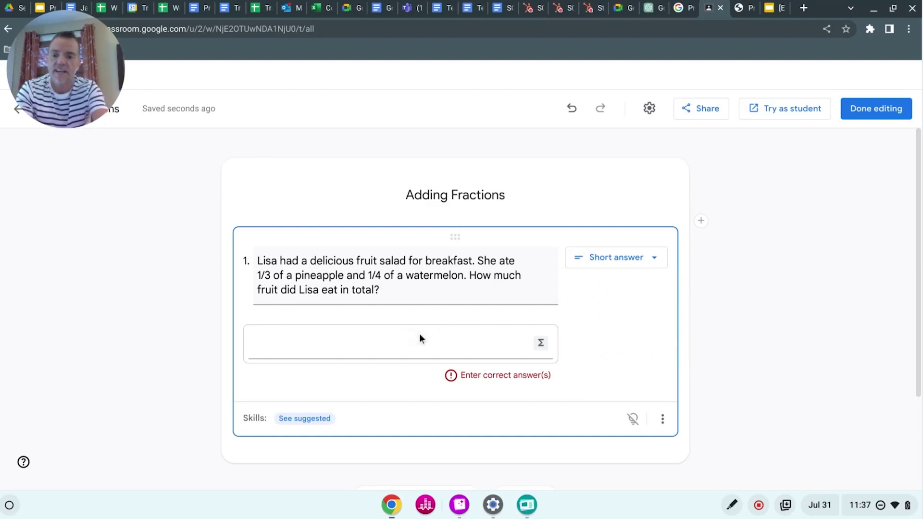
click(420, 335)
text(7/)
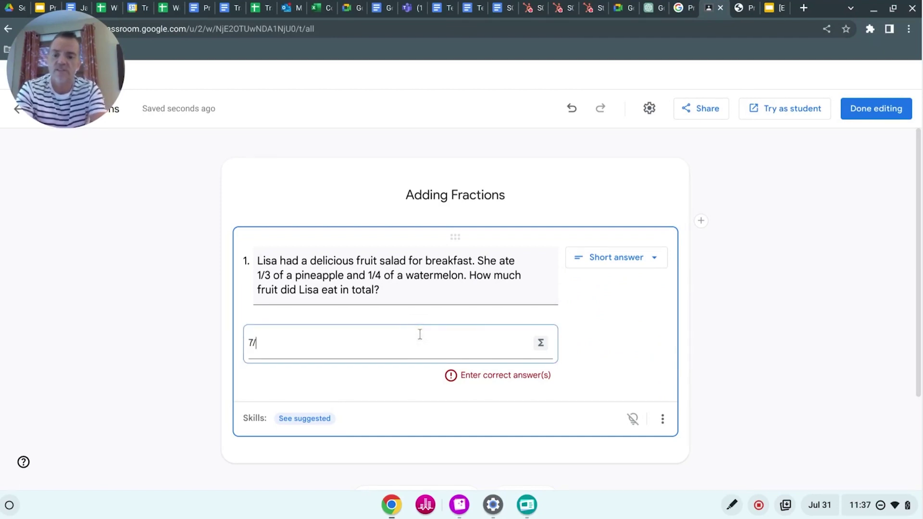
text(12)
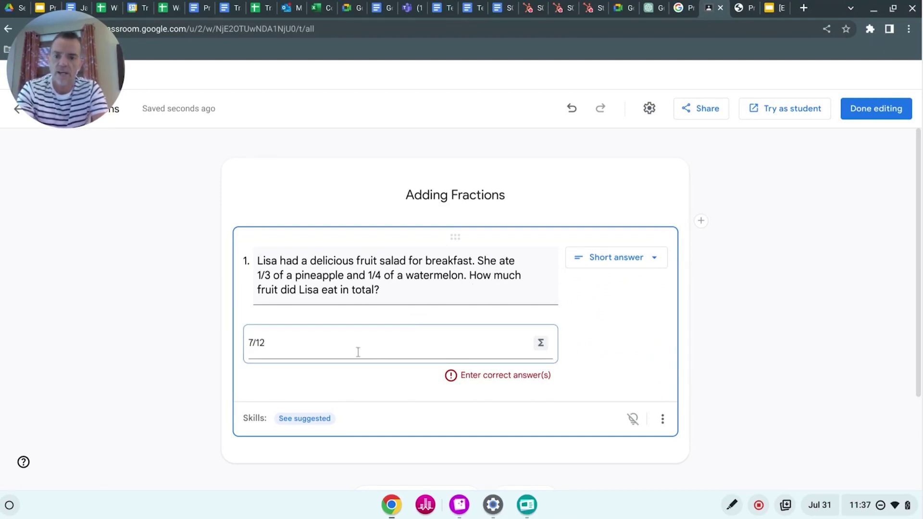
- Tag question 1 with the fraction word-problem and 'Add fractions with unlike denominators' skills, then preview as student
click(359, 419)
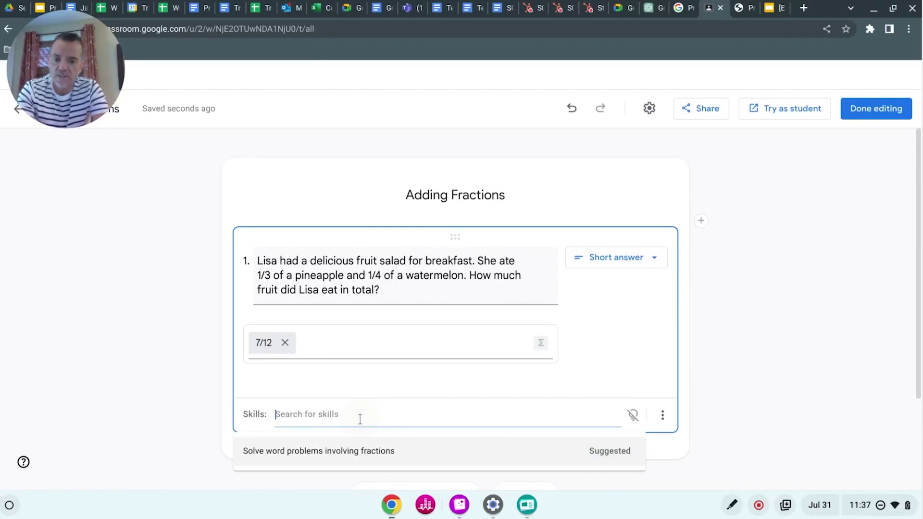
click(354, 454)
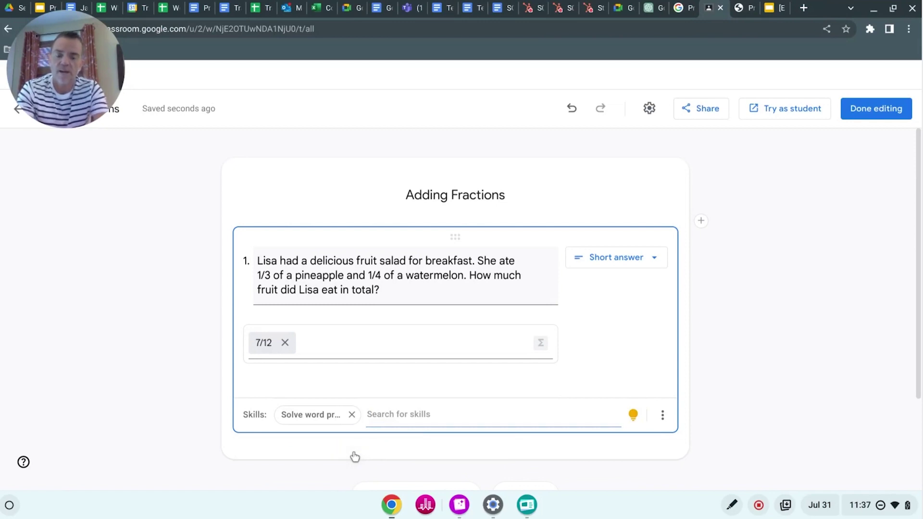
text(fracti)
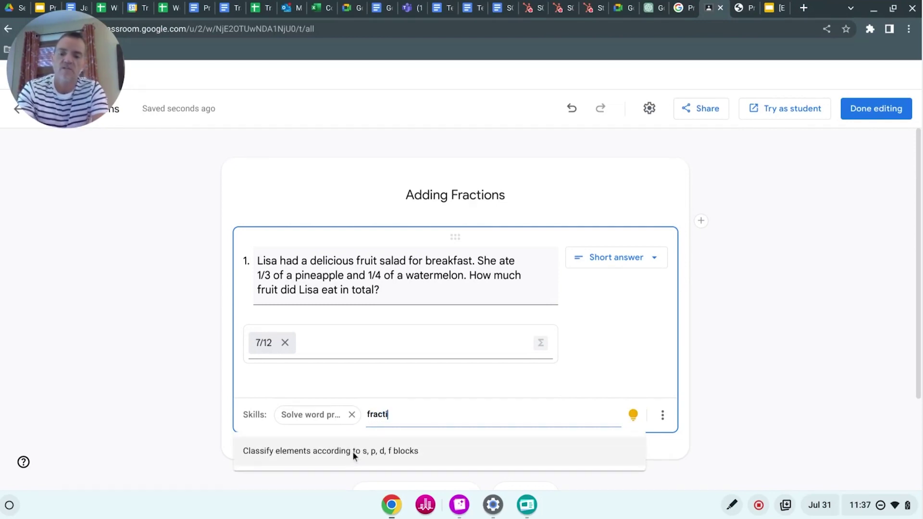
text(ons unlinke)
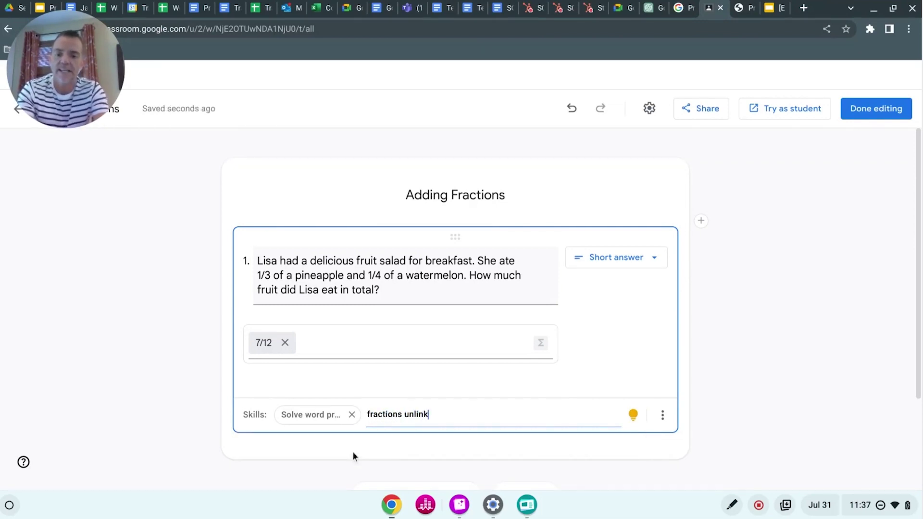
key(BackSpace)
key(BackSpace)
key(BackSpace)
text(k)
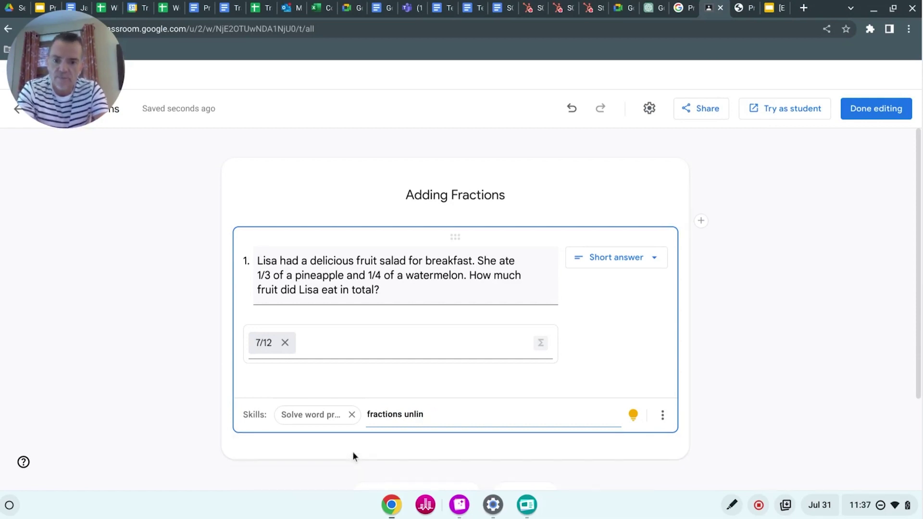
text(e)
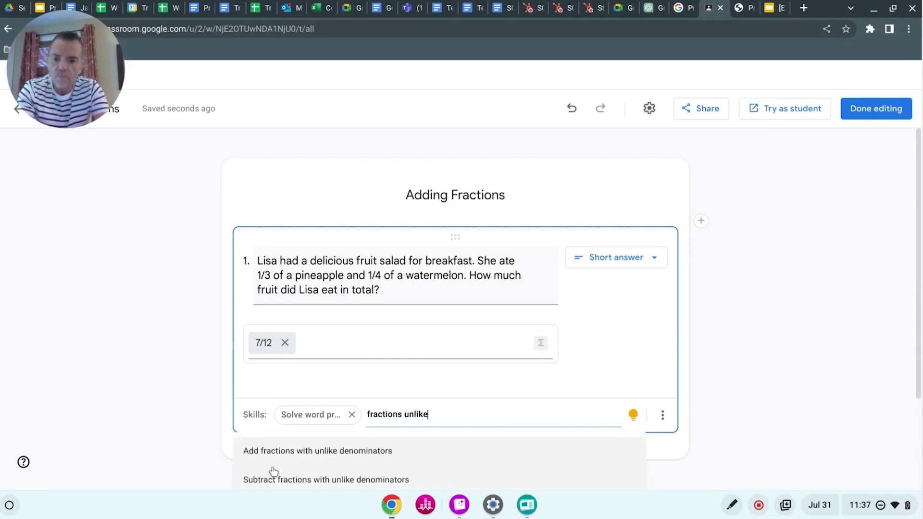
click(337, 456)
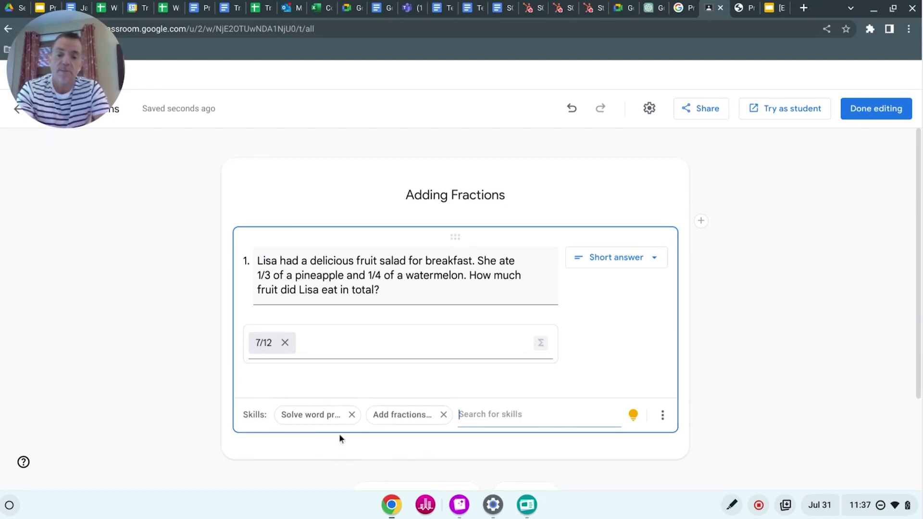
mouse_move(633, 417)
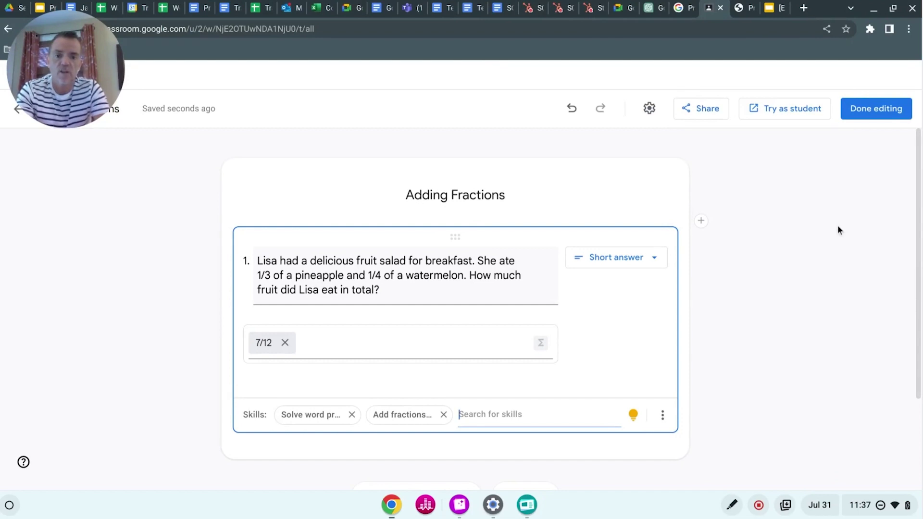
click(777, 112)
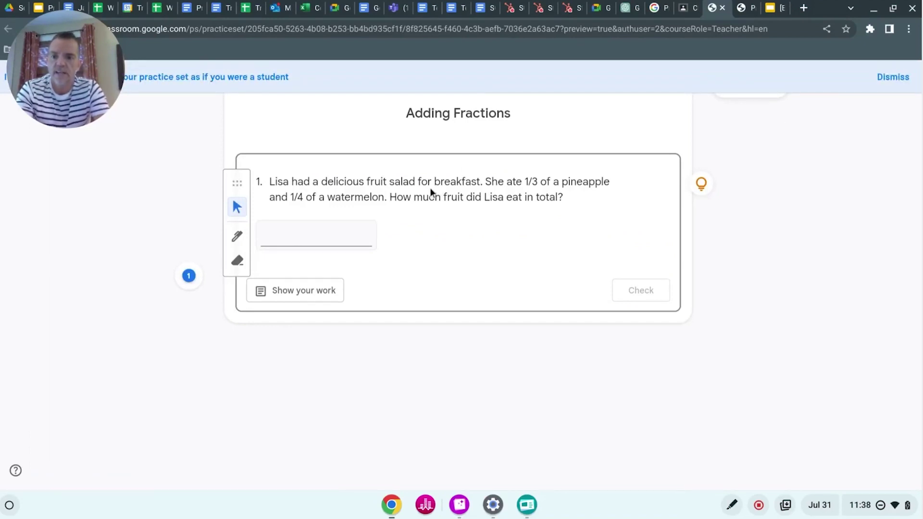
- Try the Show your work space, drawing in it with the pencil tool
click(309, 291)
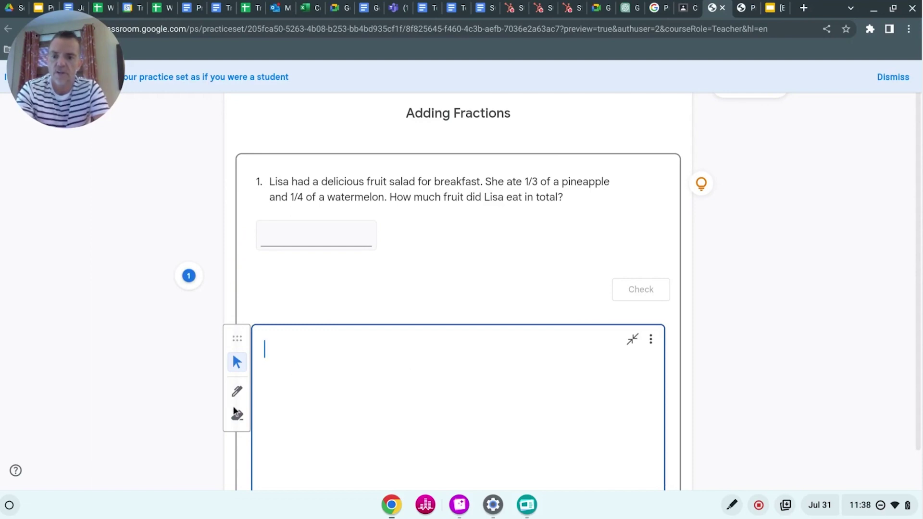
click(237, 391)
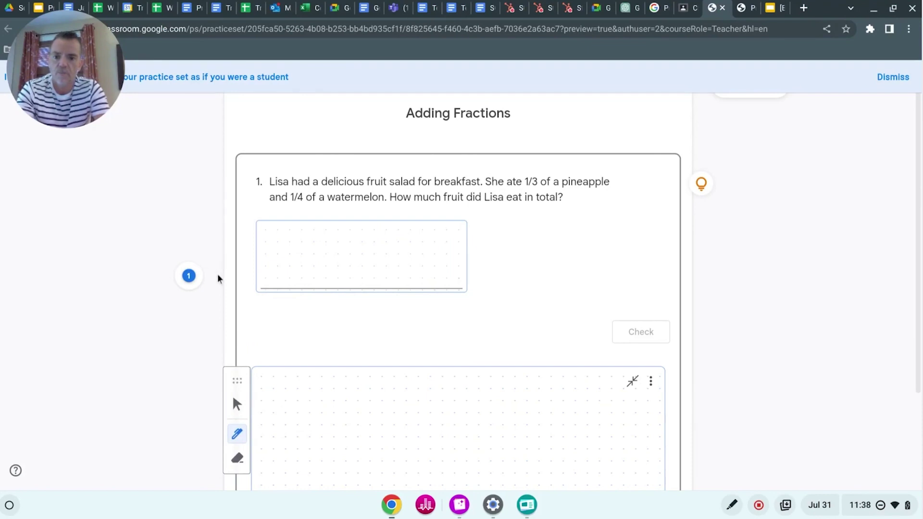
click(315, 327)
scroll(461, 197, down, 3)
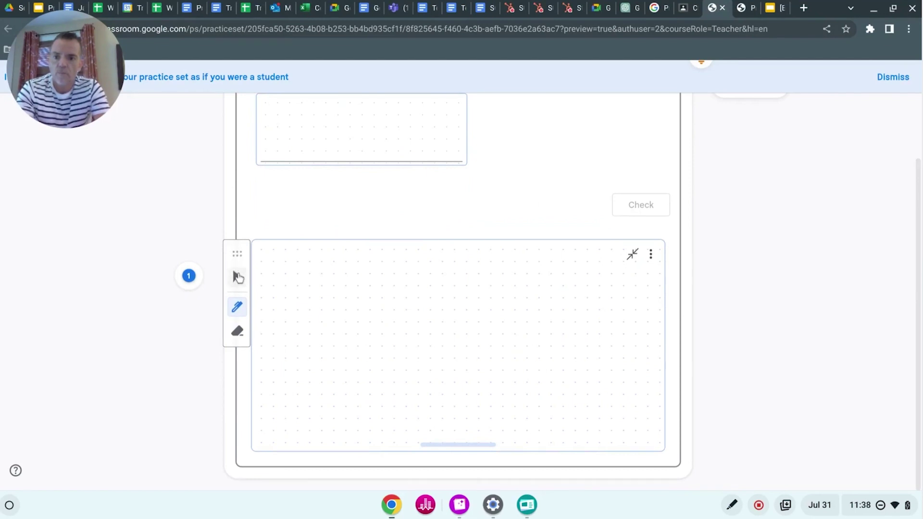
click(237, 277)
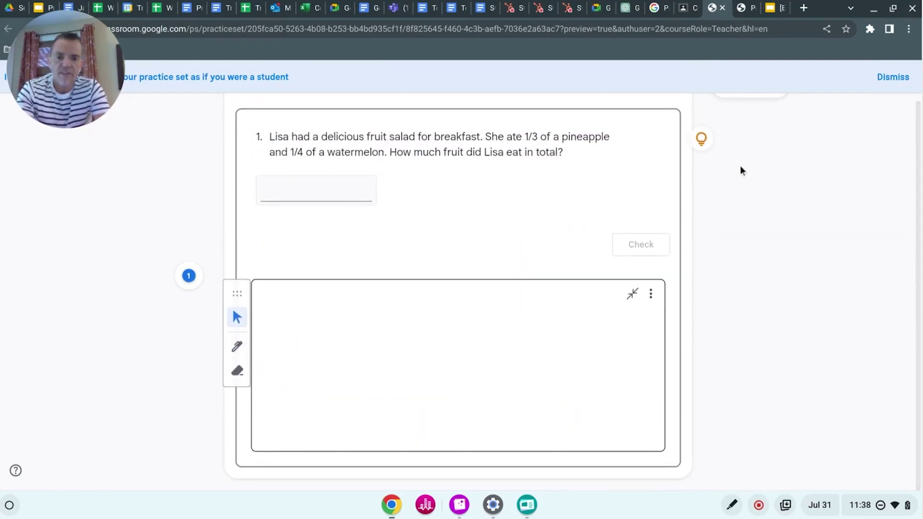
scroll(738, 137, up, 1)
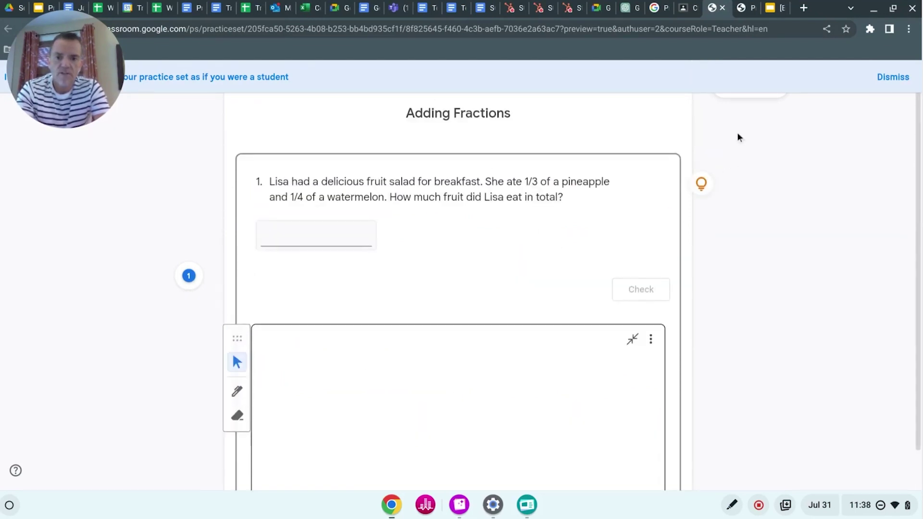
- Open and close the question's hint, dismiss the preview notice, and return to the editor
click(702, 184)
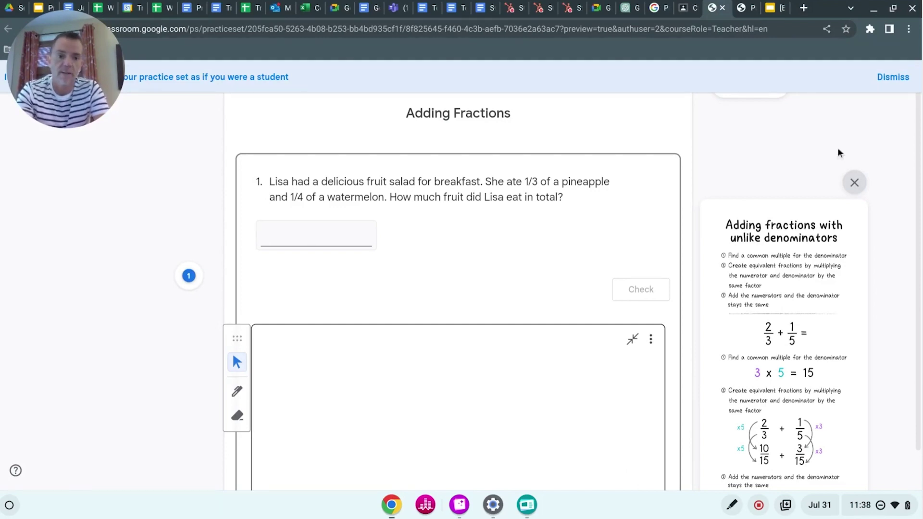
click(854, 183)
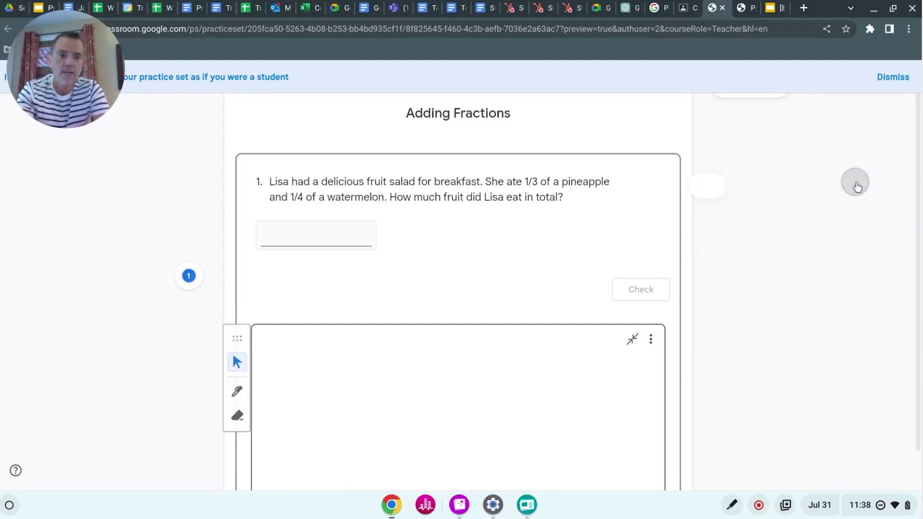
click(902, 80)
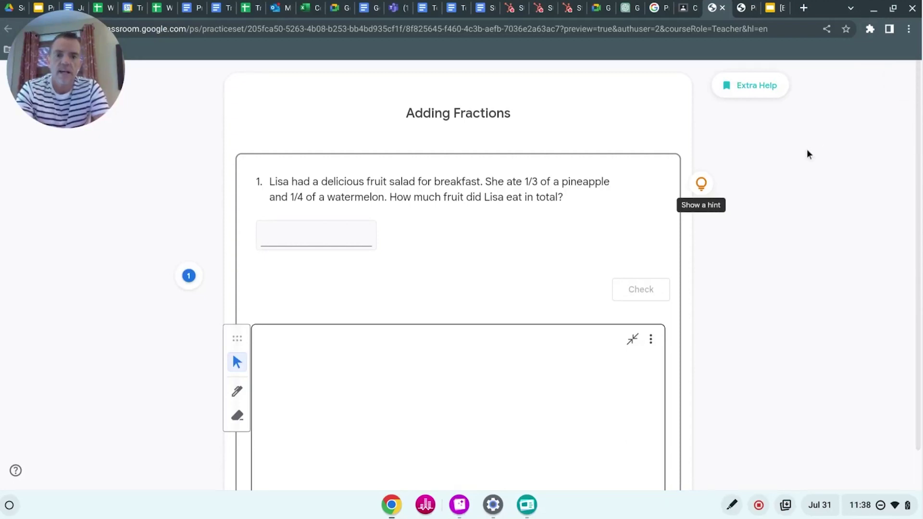
click(743, 8)
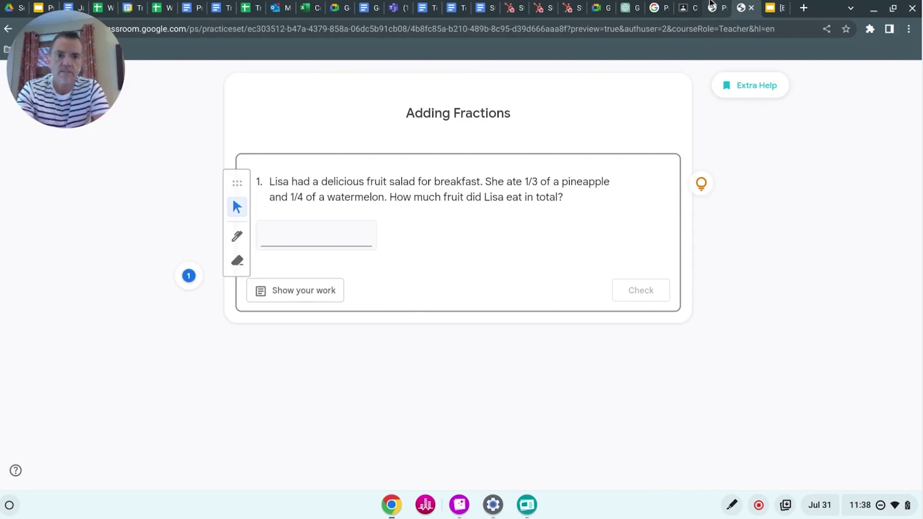
click(692, 9)
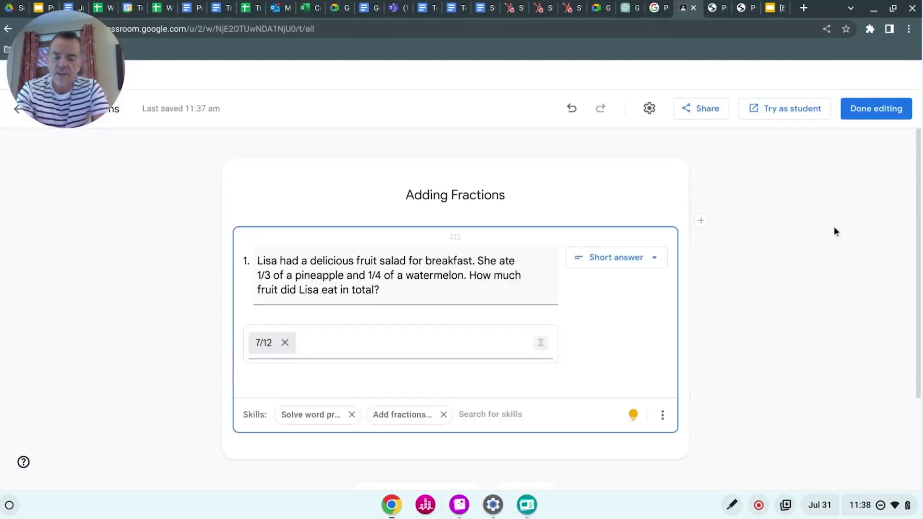
- Finish the Adding Fractions practice set, attach it to the assignment, and assign it
click(869, 109)
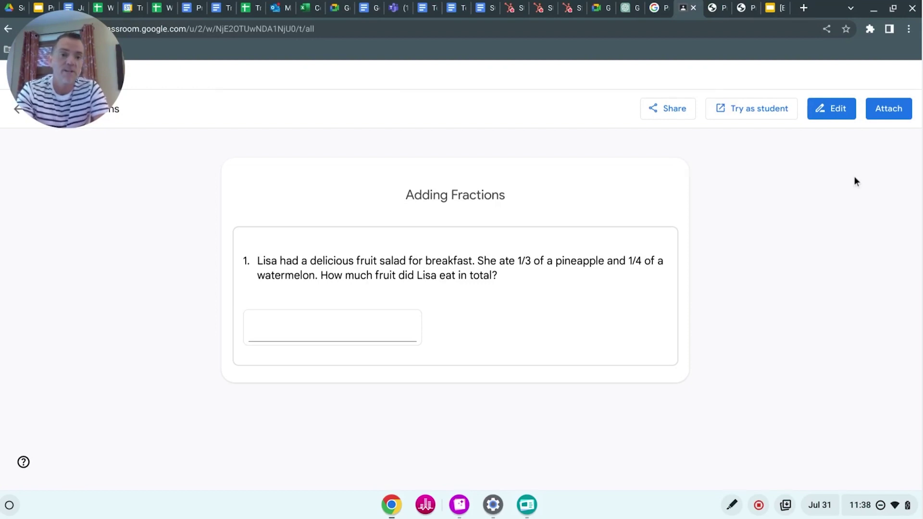
click(892, 112)
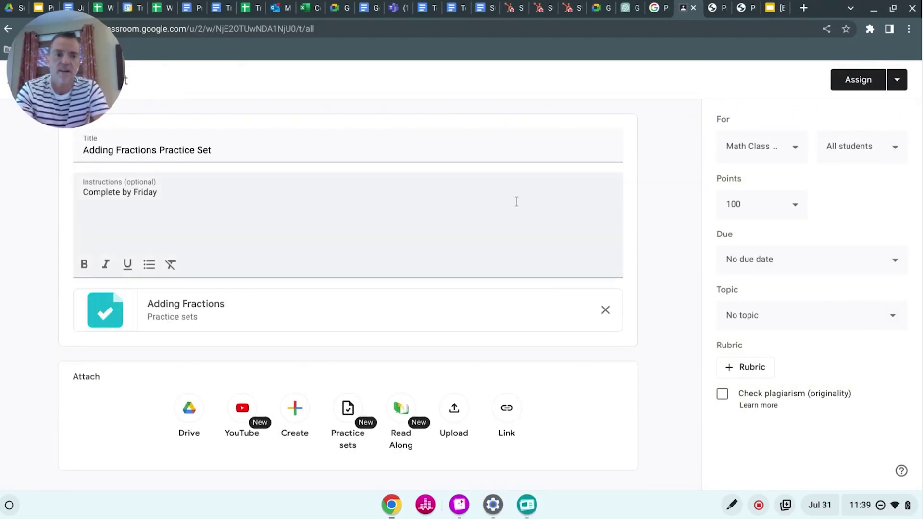
click(855, 82)
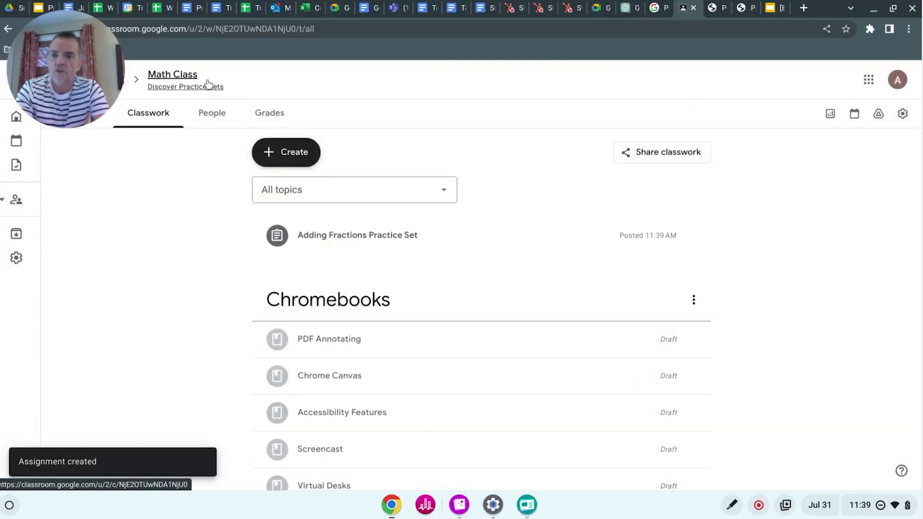
- Go to the Math Class stream to view the new assignment post
click(192, 83)
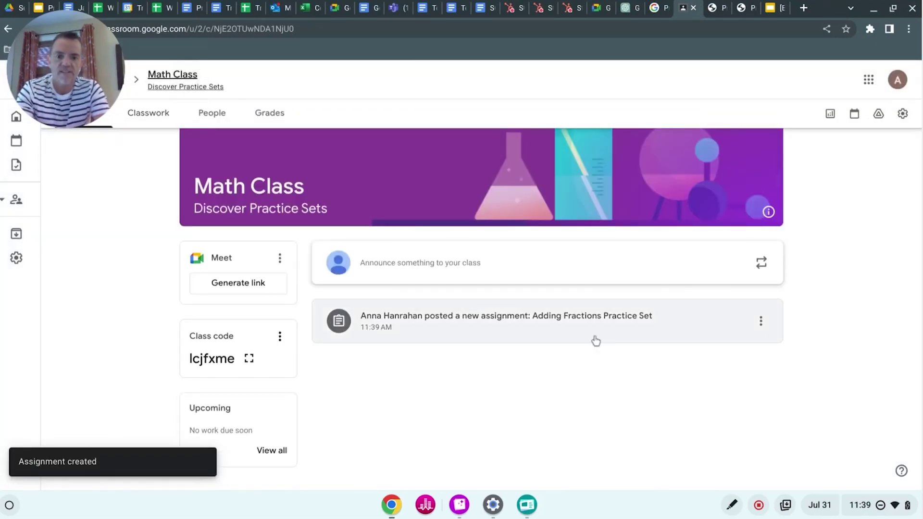